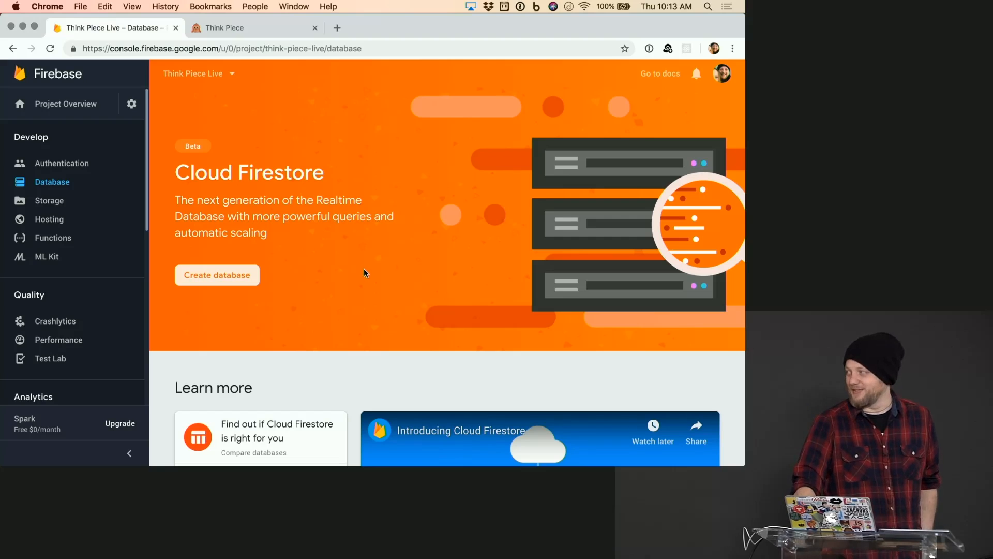
# - Create a Cloud Firestore database for the Think Piece Live project, starting in test mode
pyautogui.scroll(-5, 364, 269)
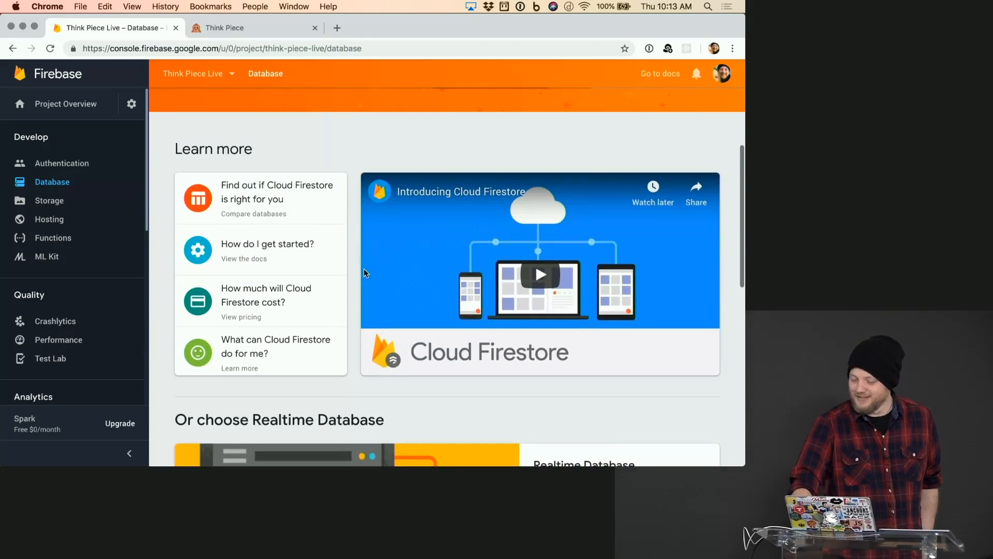
pyautogui.scroll(-4, 364, 272)
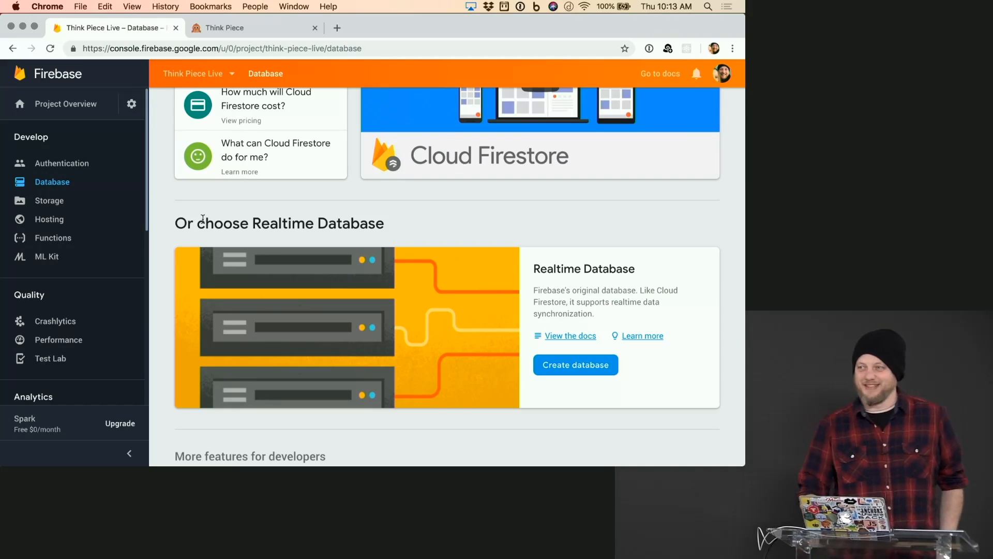
pyautogui.scroll(5, 202, 218)
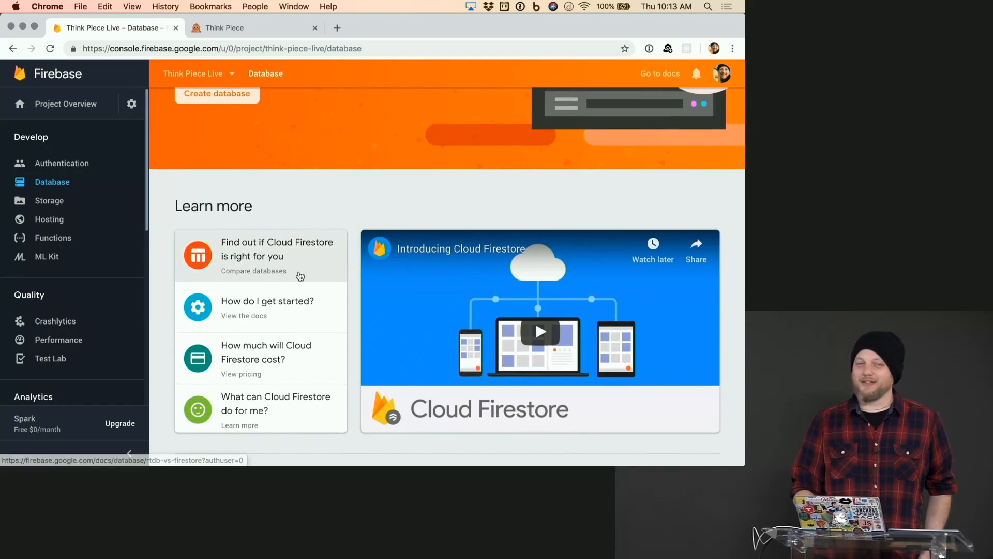
pyautogui.scroll(4, 300, 275)
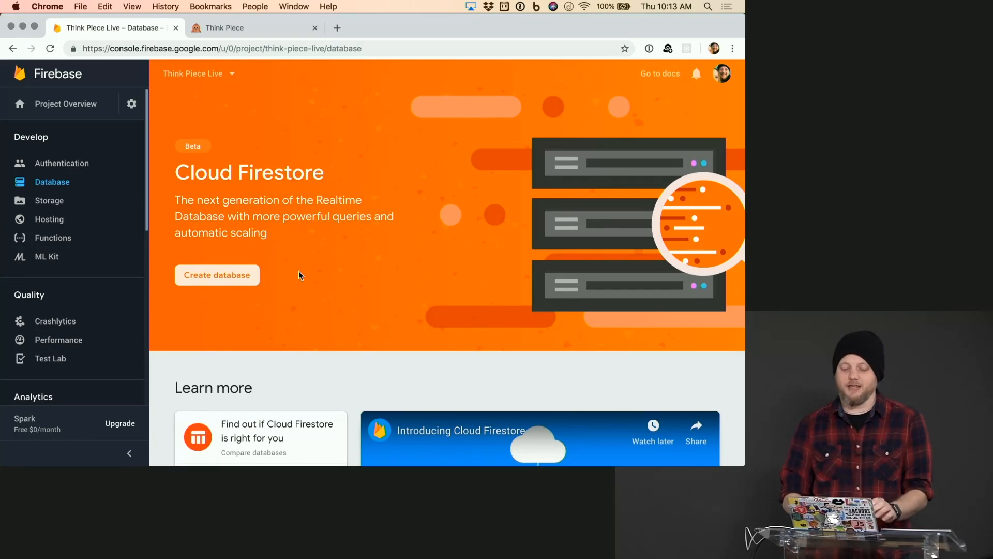
pyautogui.click(202, 276)
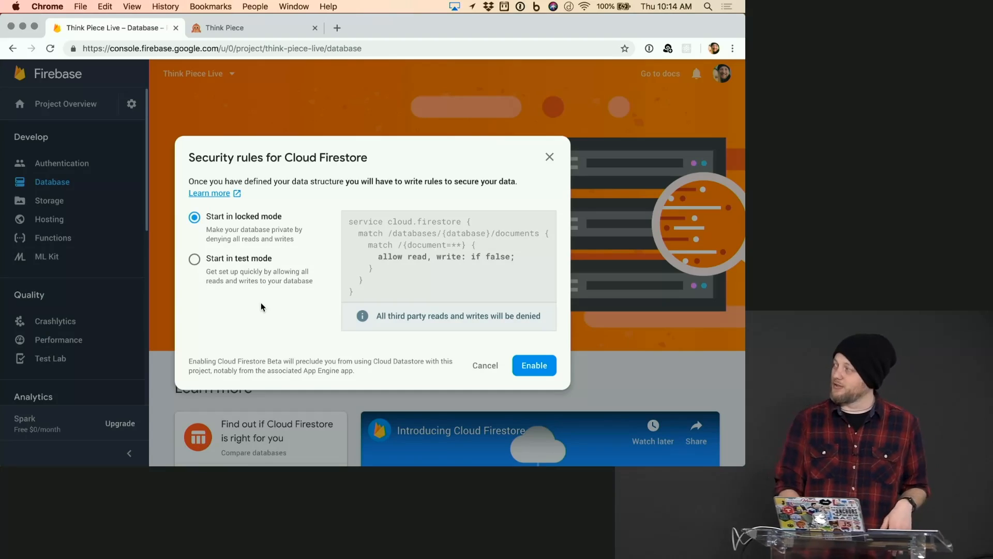
pyautogui.click(247, 258)
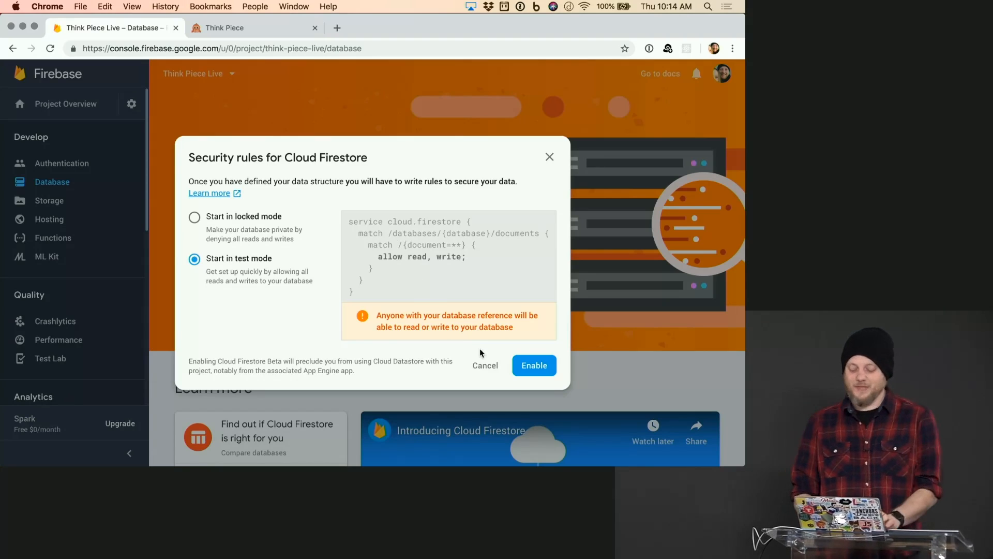
pyautogui.click(536, 367)
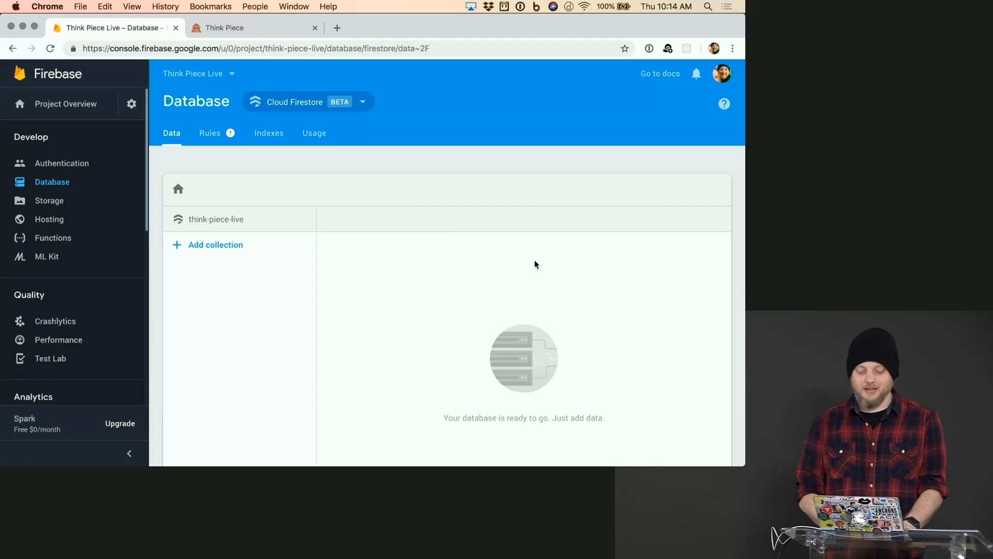
pyautogui.scroll(-1, 535, 261)
pyautogui.scroll(1, 535, 261)
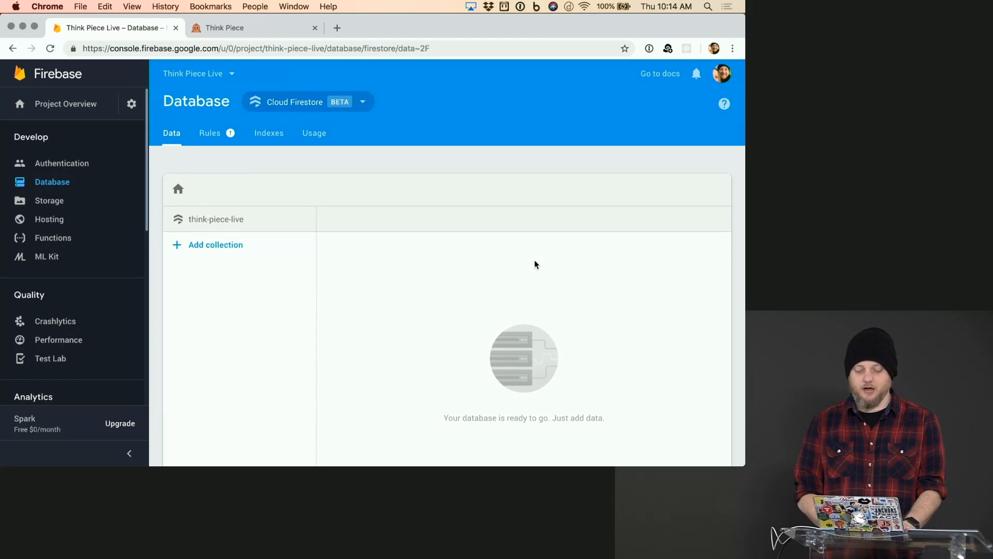
pyautogui.scroll(-3, 535, 261)
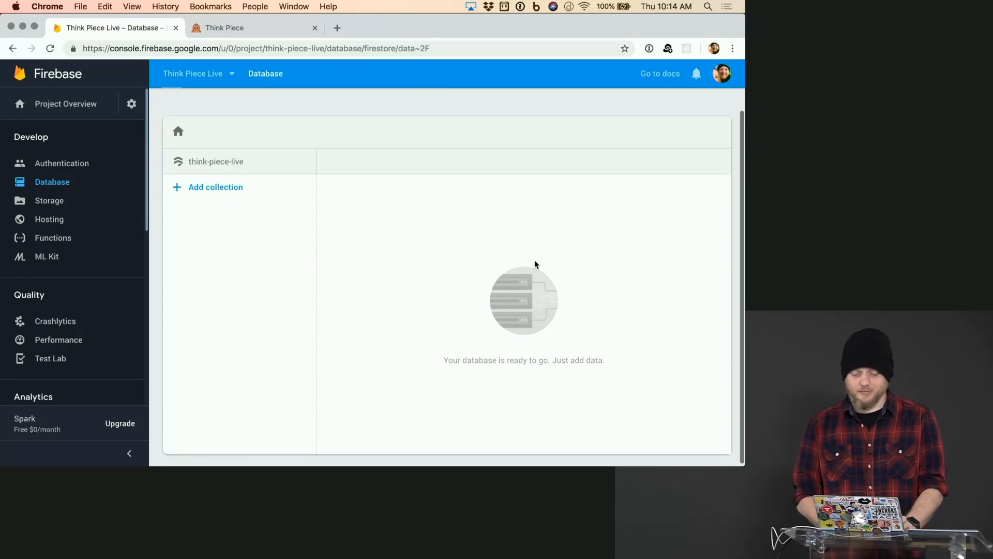
pyautogui.scroll(3, 535, 261)
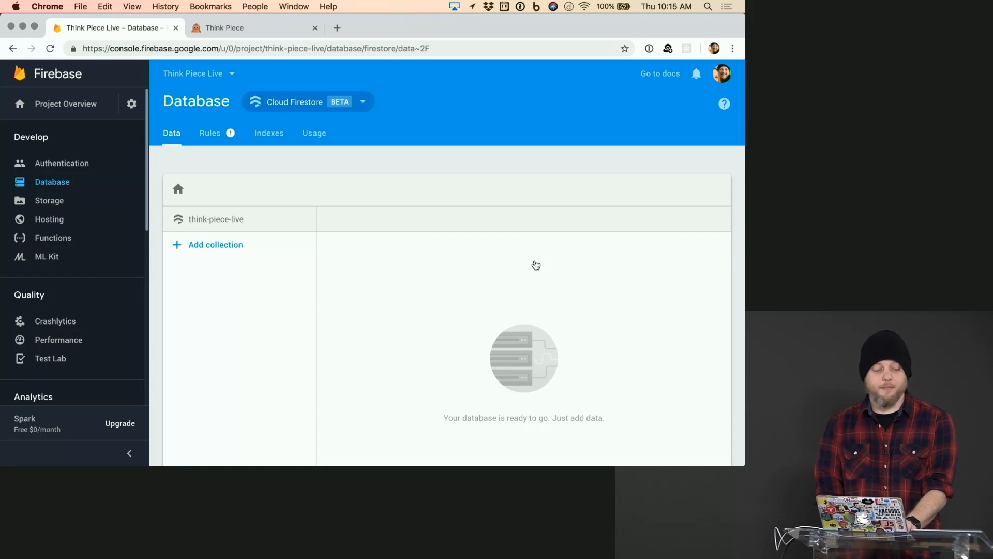
# - Switch to VS Code, import 'firebase/firestore' below the firebase/app import in firebase.js, and save the file
pyautogui.press('super+Tab')
pyautogui.click(582, 63)
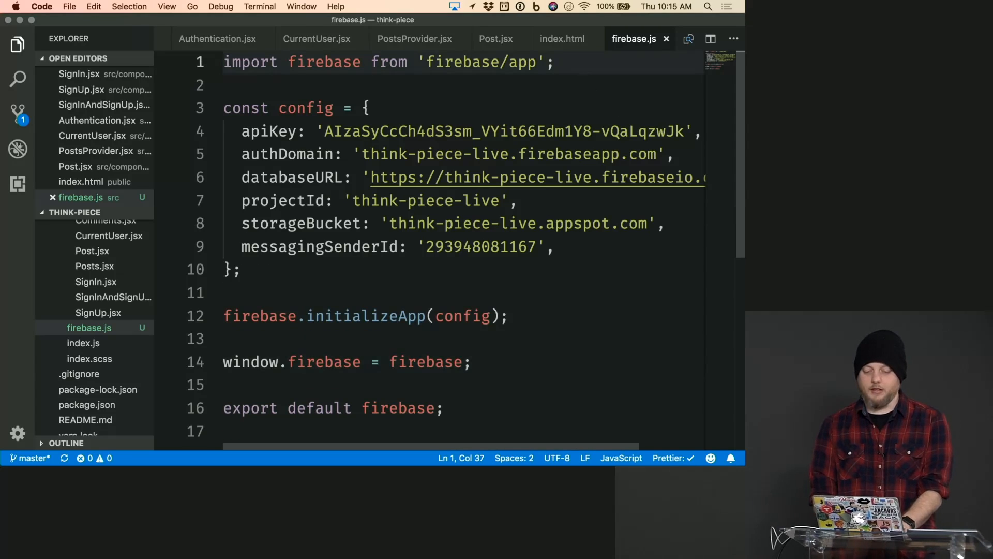
pyautogui.press('Return')
pyautogui.write("import '")
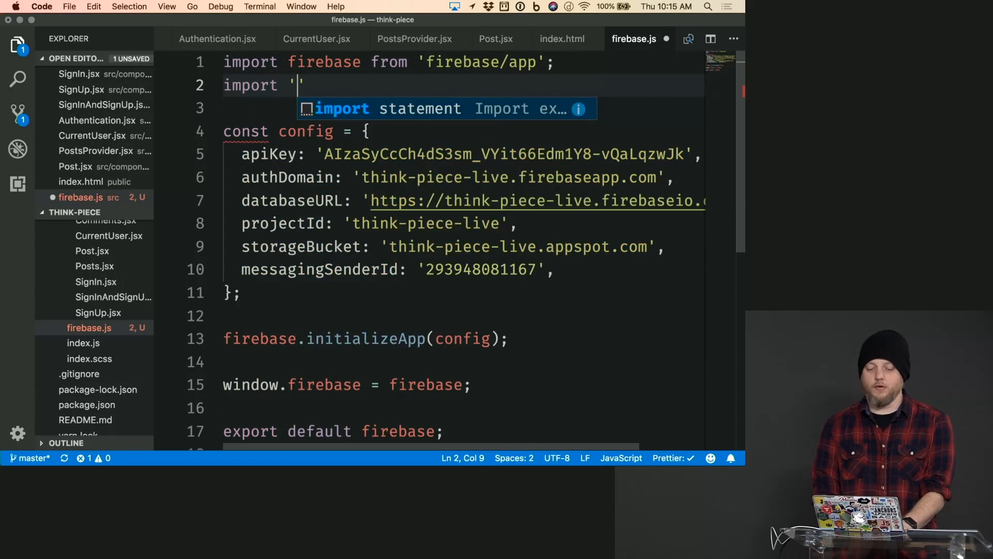
pyautogui.write('fir')
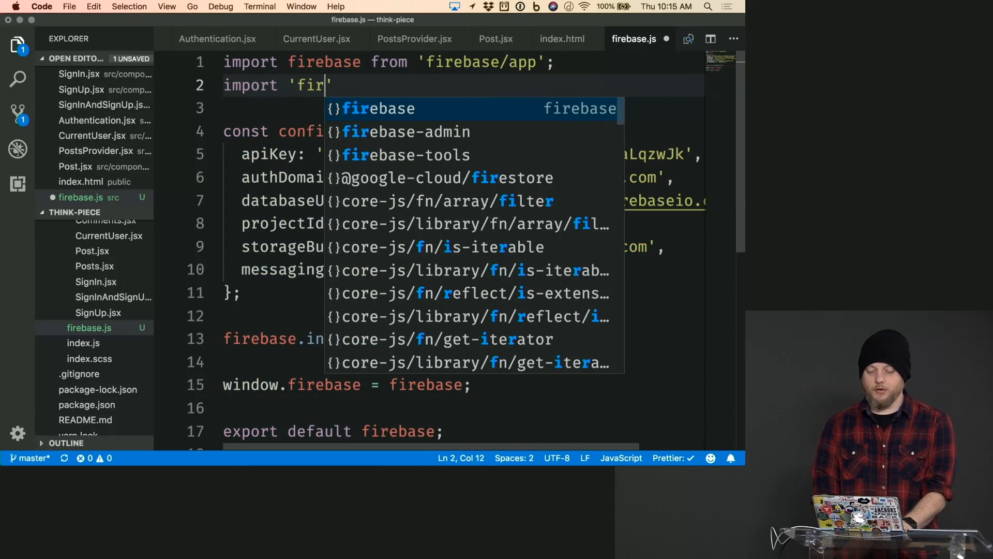
pyautogui.write('ebase/fi')
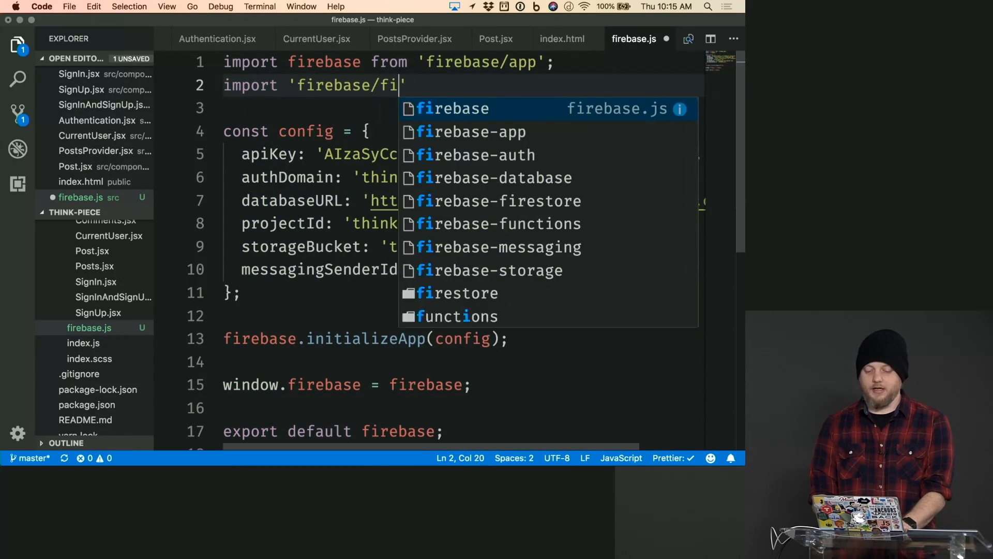
pyautogui.write("restore';")
pyautogui.press('cmd+s')
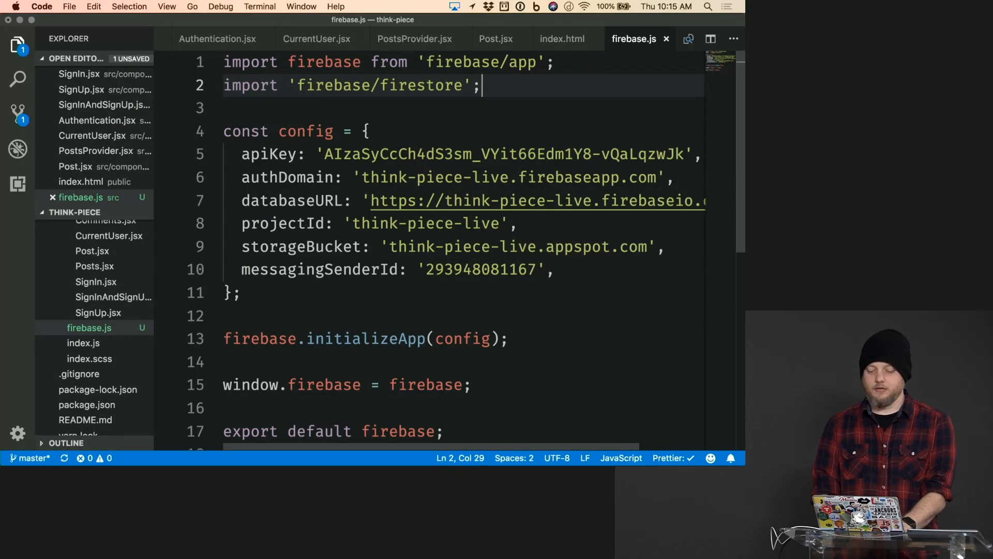
pyautogui.press('Up')
pyautogui.press('Right')
pyautogui.press('Right')
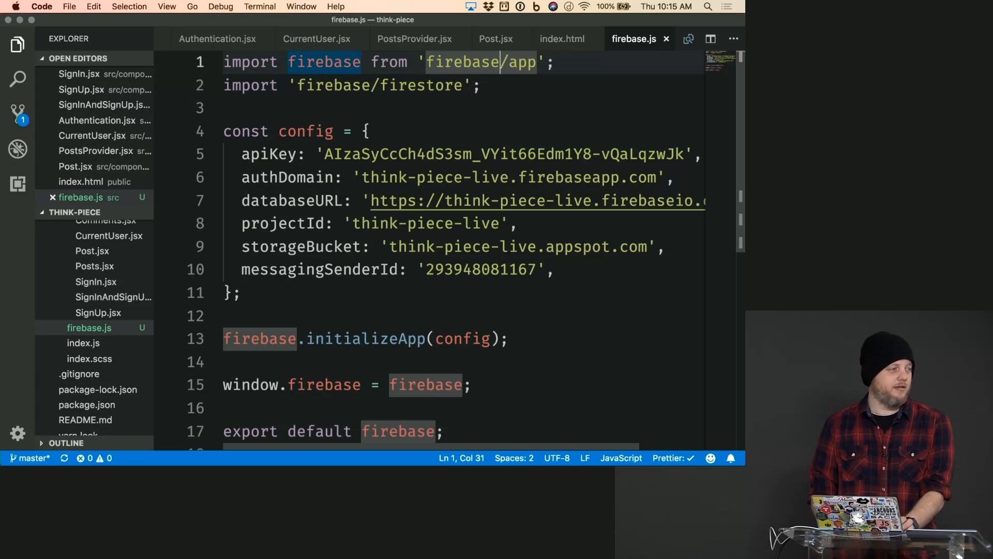
pyautogui.press('Down')
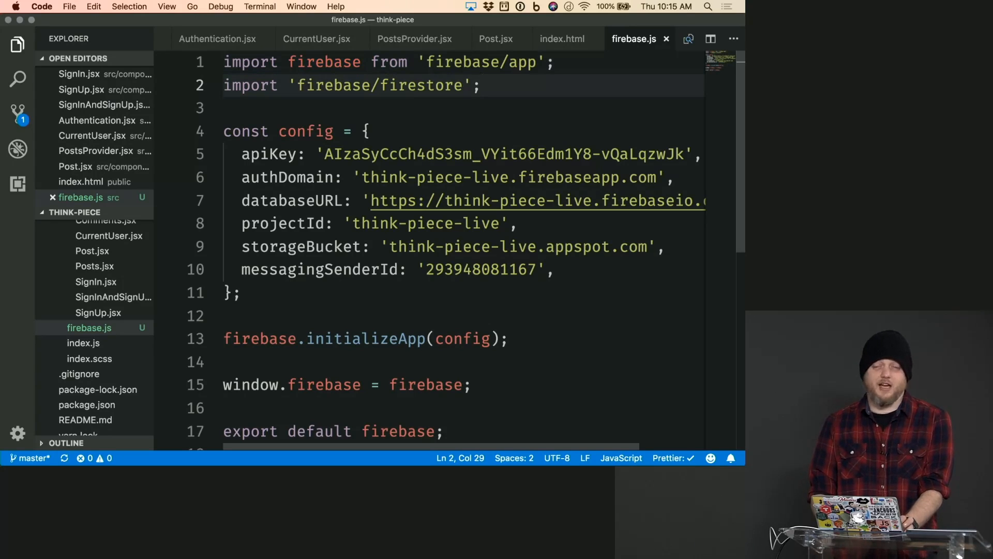
pyautogui.press('Home')
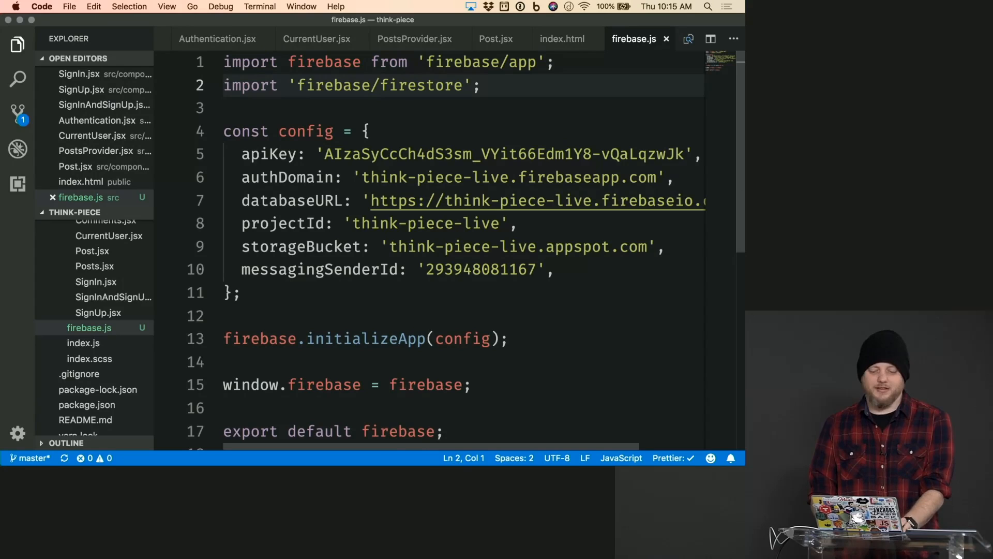
pyautogui.hotkey('shift', 'End')
pyautogui.press('Right')
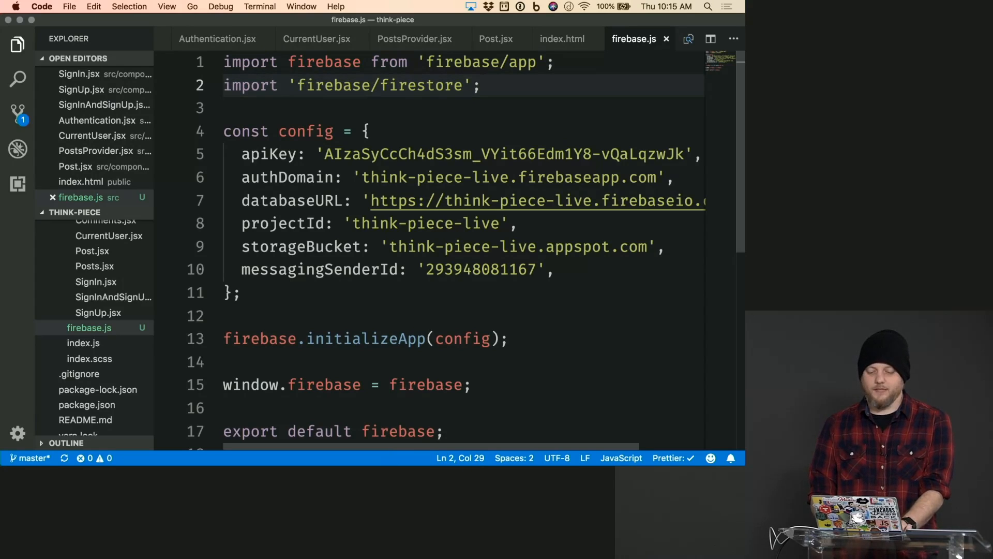
pyautogui.hotkey('shift', 'Home')
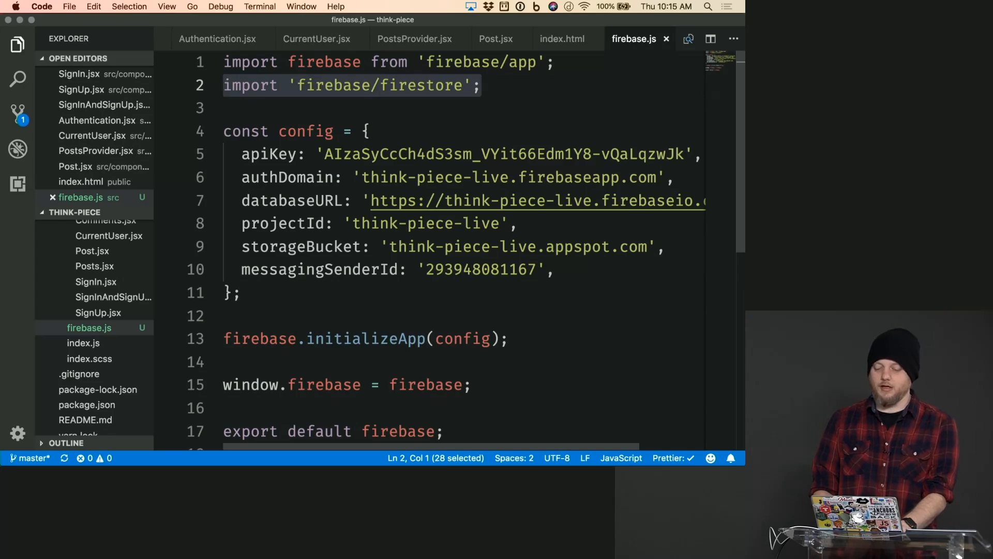
# - Below firebase.initializeApp(config), add export const firestore = firebase.firestore(); and save firebase.js
pyautogui.press('Down')
pyautogui.press('Down')
pyautogui.press('Down')
pyautogui.press('Down')
pyautogui.press('Down')
pyautogui.press('Down')
pyautogui.press('Down')
pyautogui.press('Down')
pyautogui.press('Down')
pyautogui.press('Down')
pyautogui.press('Down')
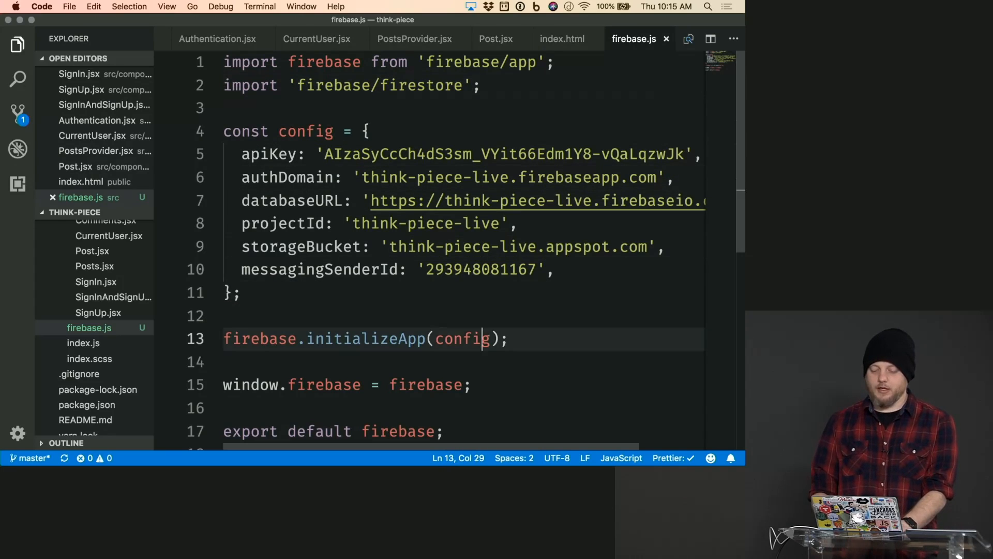
pyautogui.press('End')
pyautogui.press('Return')
pyautogui.press('Return')
pyautogui.write('co')
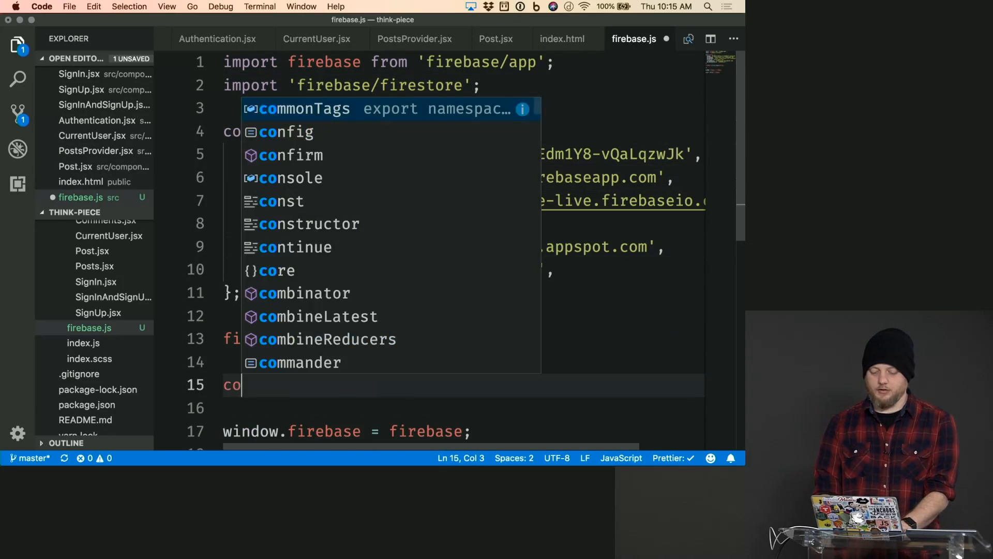
pyautogui.write('n')
pyautogui.press('BackSpace')
pyautogui.press('BackSpace')
pyautogui.press('BackSpace')
pyautogui.write('export co')
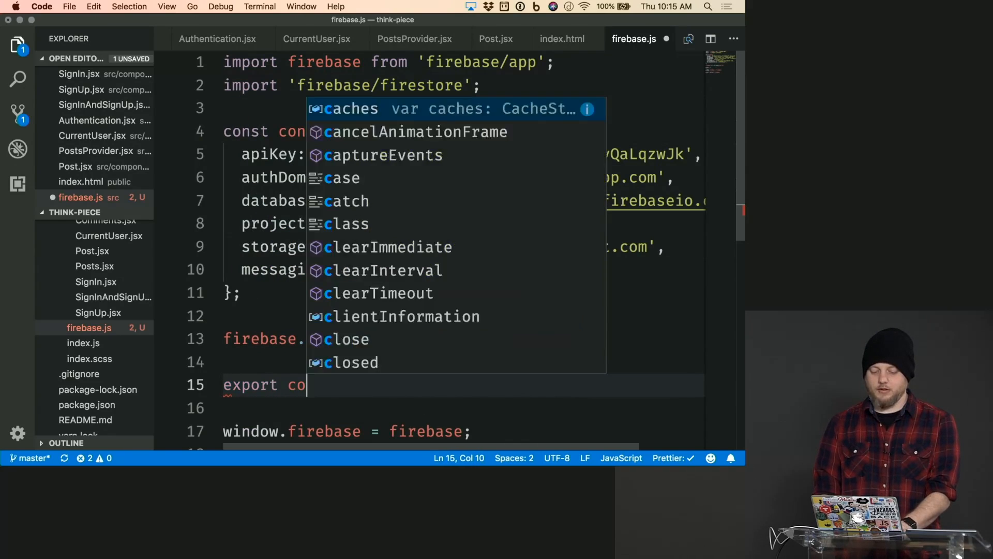
pyautogui.write('nst f')
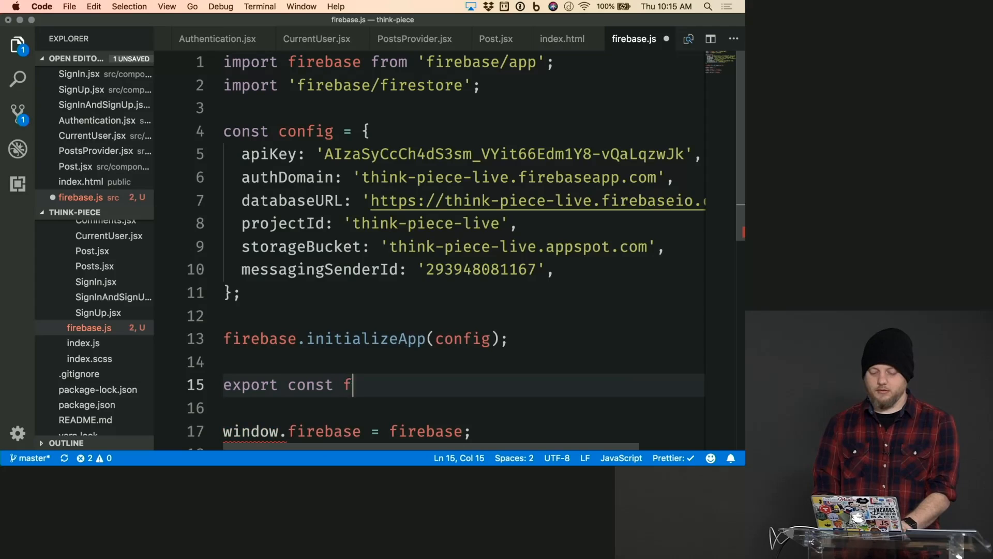
pyautogui.write('irestore = f')
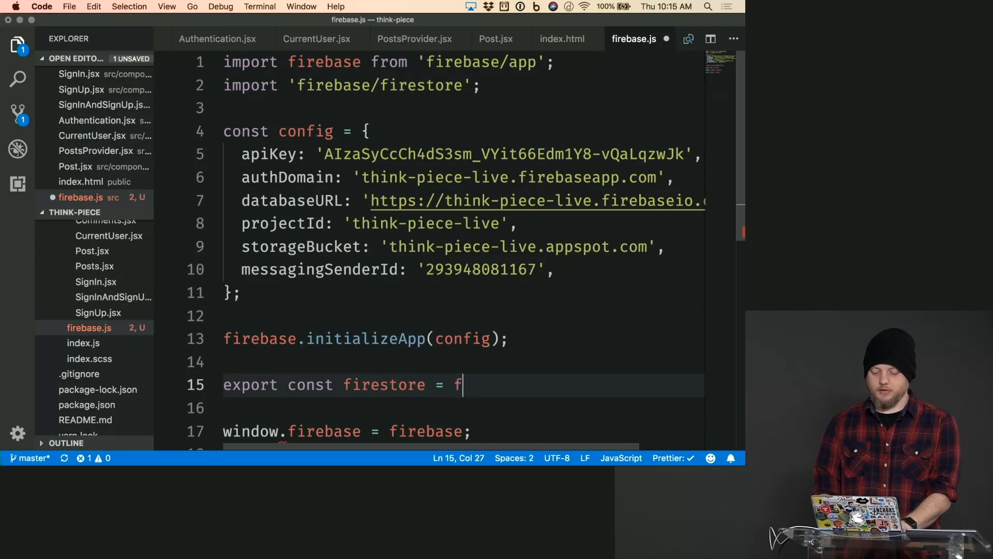
pyautogui.write('irebase.fi')
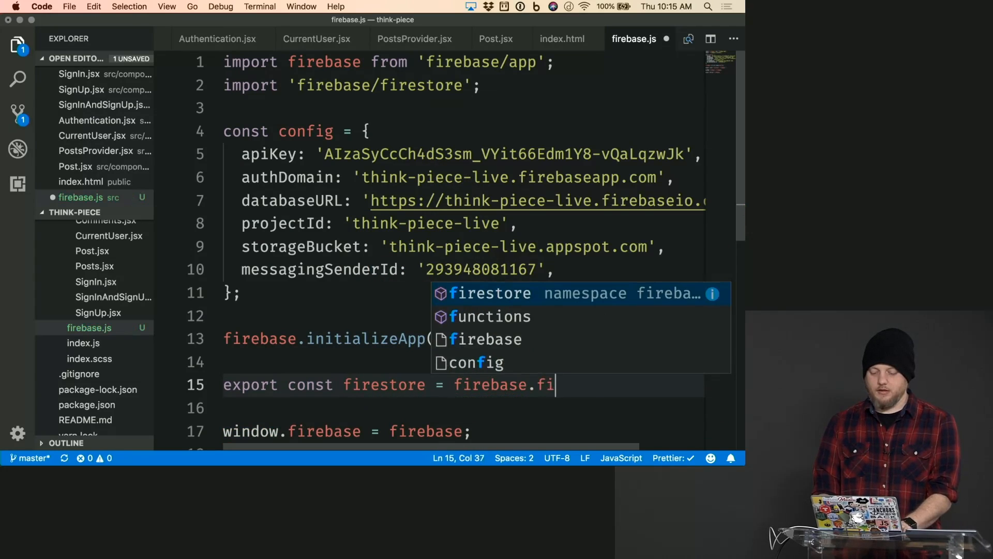
pyautogui.write('restore();')
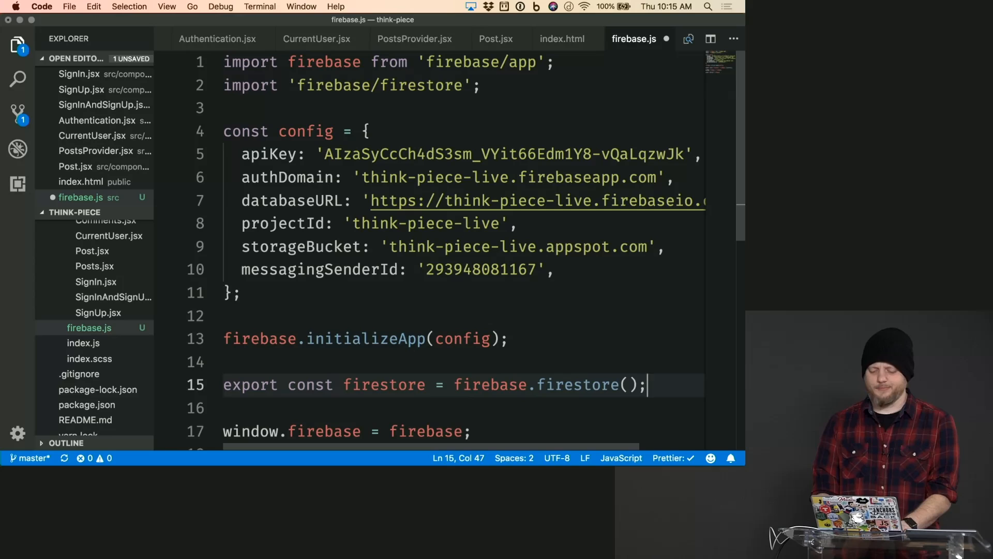
pyautogui.press('cmd+s')
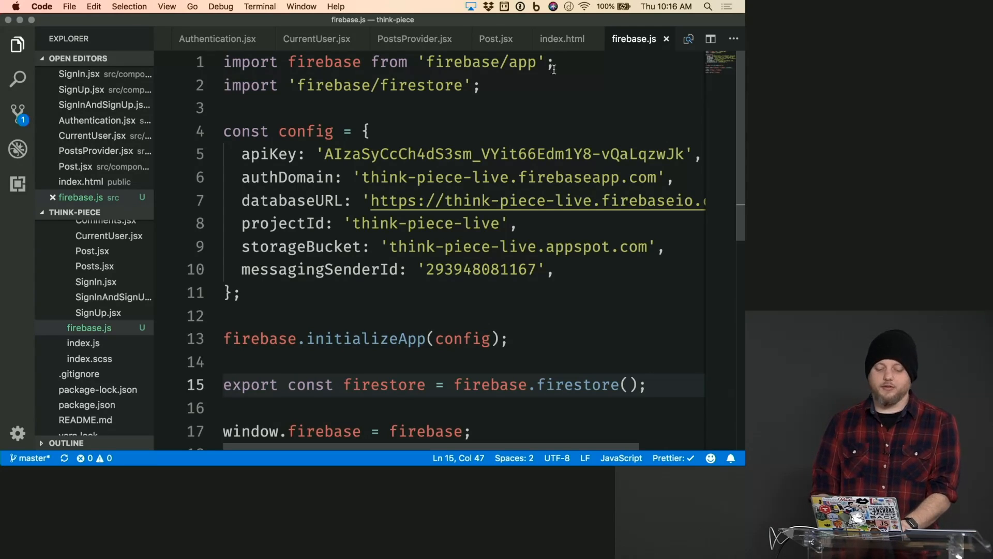
# - Open Application.jsx from the components folder and place the text cursor at the start of the file
pyautogui.scroll(5, 127, 250)
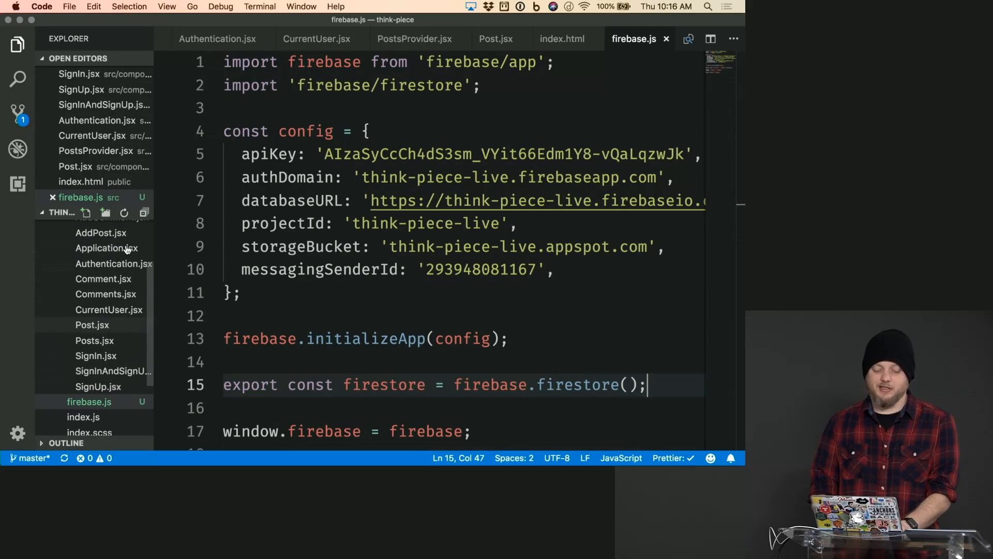
pyautogui.click(128, 249)
pyautogui.click(348, 222)
pyautogui.press('super+Up')
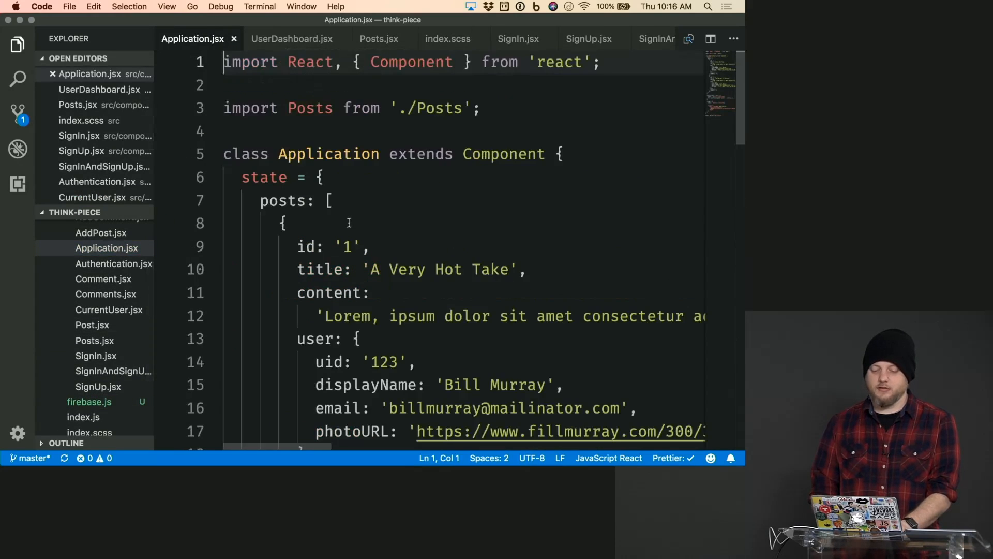
# - Add import { firestore } from '../firebase'; between the React and Posts imports in Application.jsx and save it
pyautogui.press('Down')
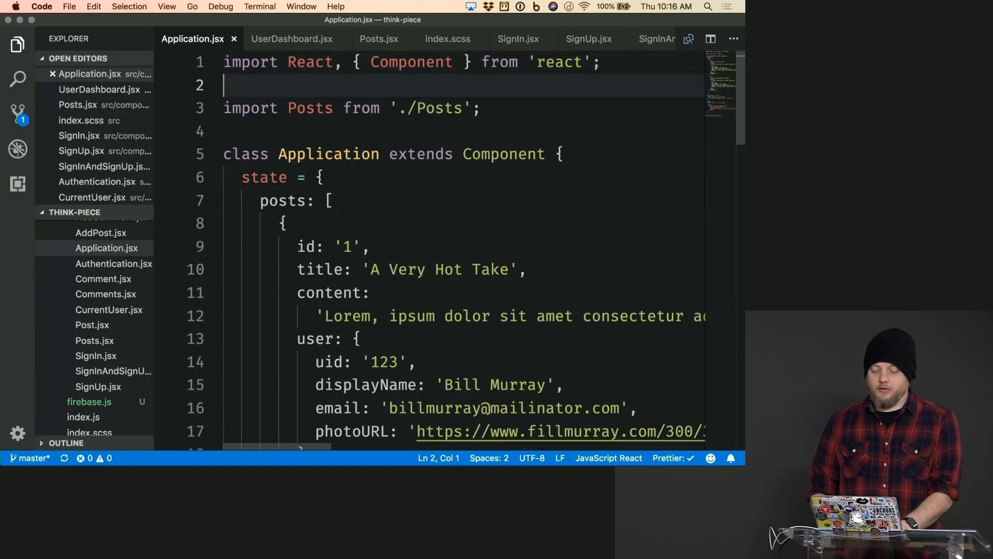
pyautogui.press('Up')
pyautogui.press('End')
pyautogui.press('Return')
pyautogui.press('Return')
pyautogui.write('impor')
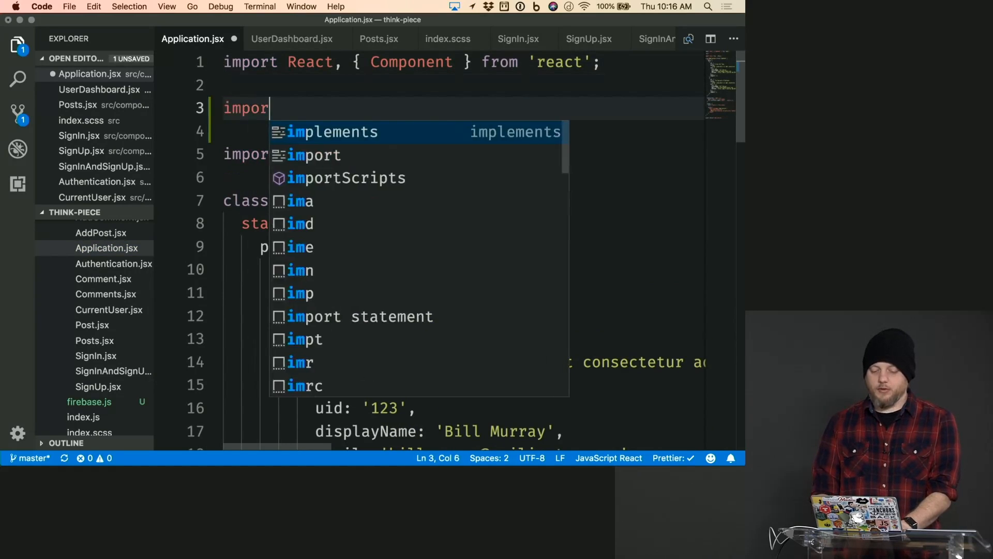
pyautogui.write('t { fir')
pyautogui.press('Left')
pyautogui.write('fir')
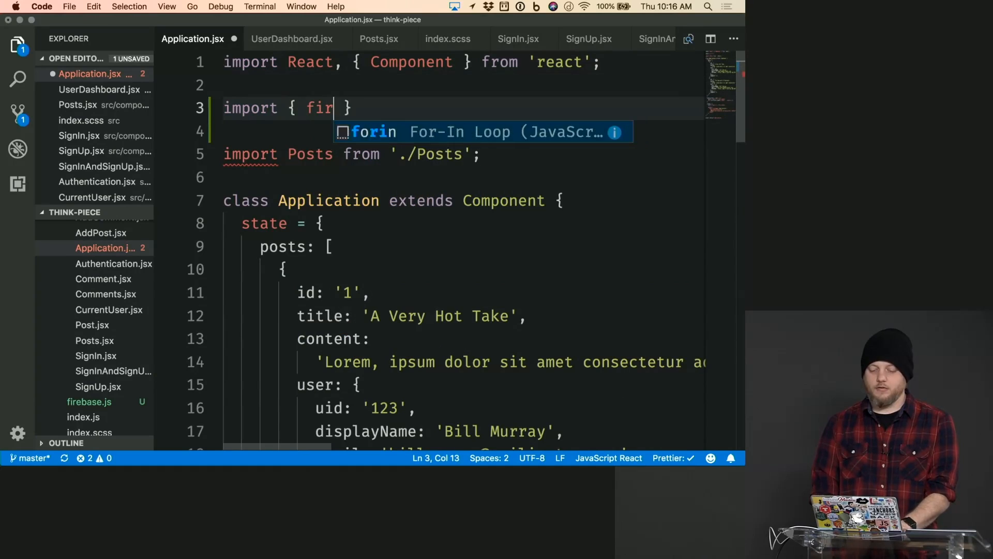
pyautogui.write('estore')
pyautogui.press('End')
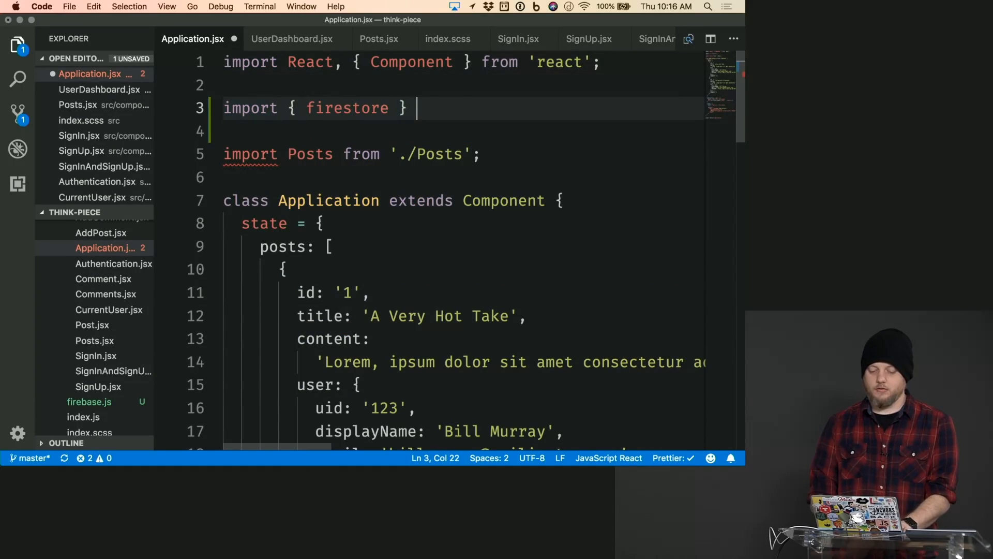
pyautogui.write("from '")
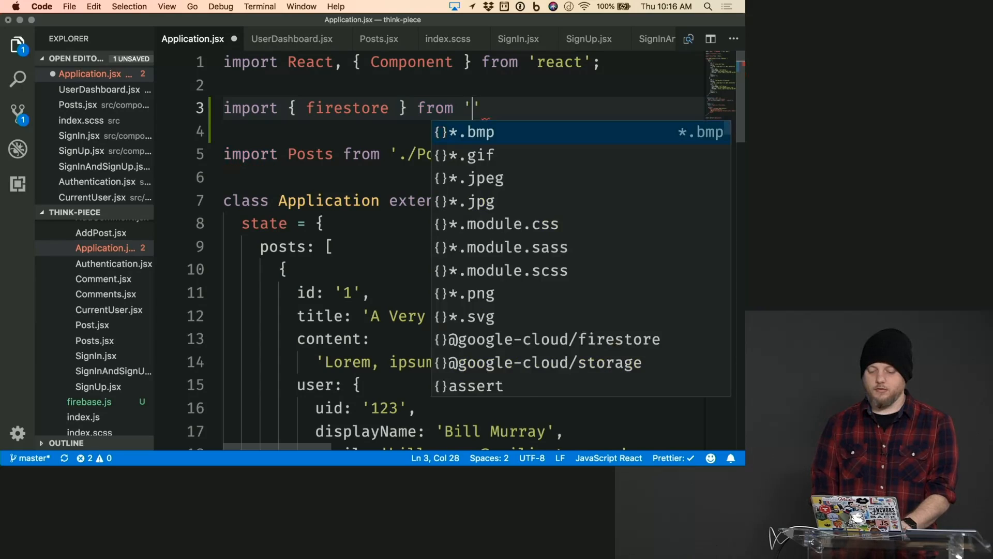
pyautogui.write('../fireb')
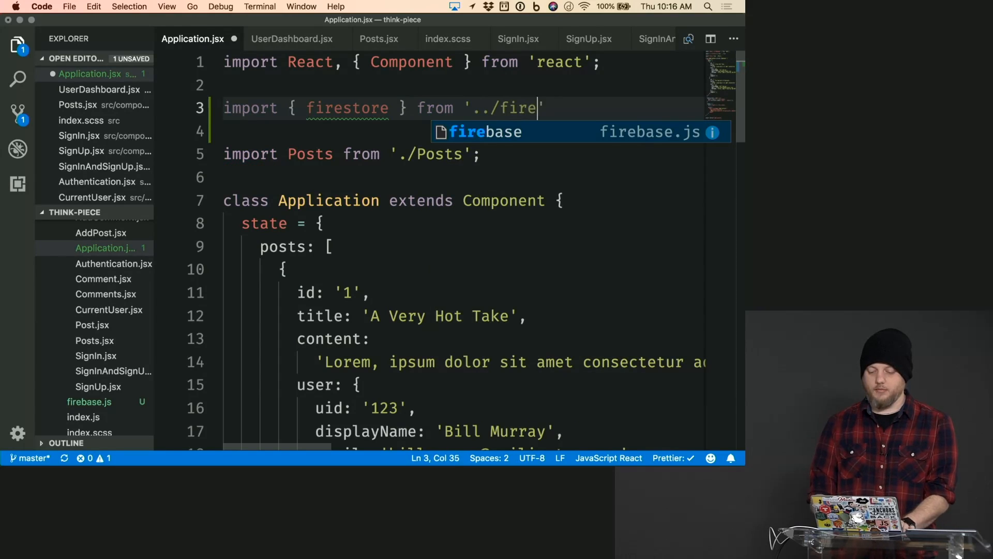
pyautogui.write('as')
pyautogui.press('BackSpace')
pyautogui.press('BackSpace')
pyautogui.write('base')
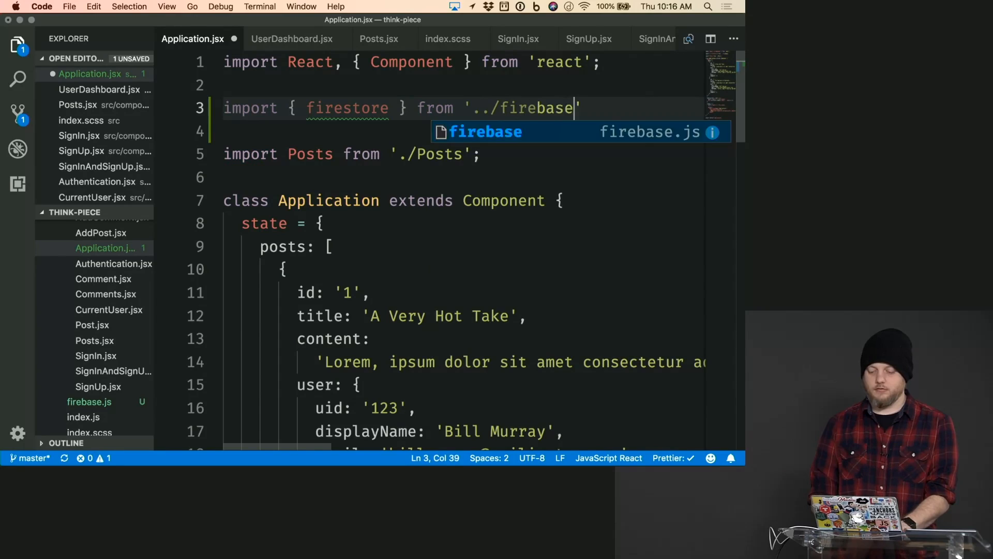
pyautogui.write("';")
pyautogui.press('super+s')
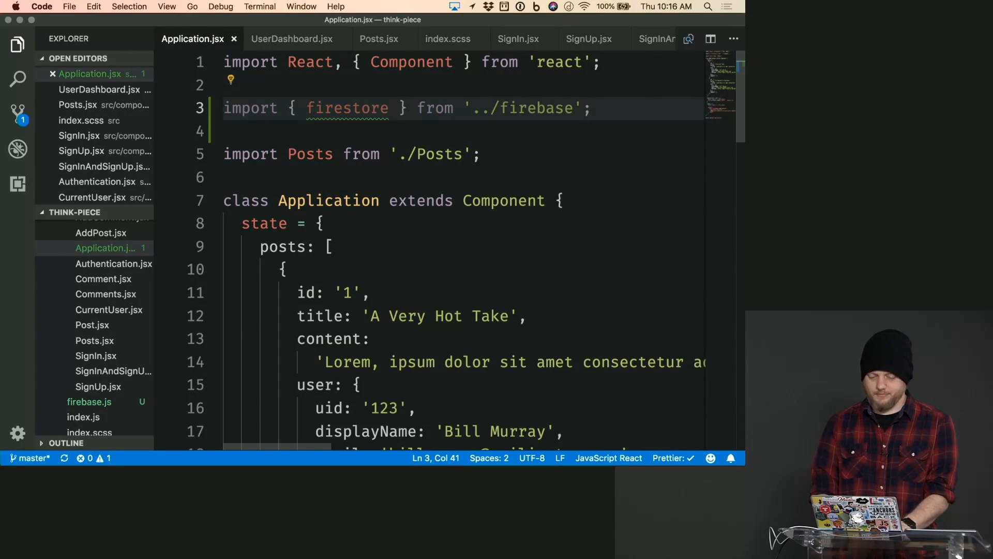
# - Switch to Chrome, bring up the Think Piece app at localhost:3000, and open its JavaScript console
pyautogui.press('super+Tab')
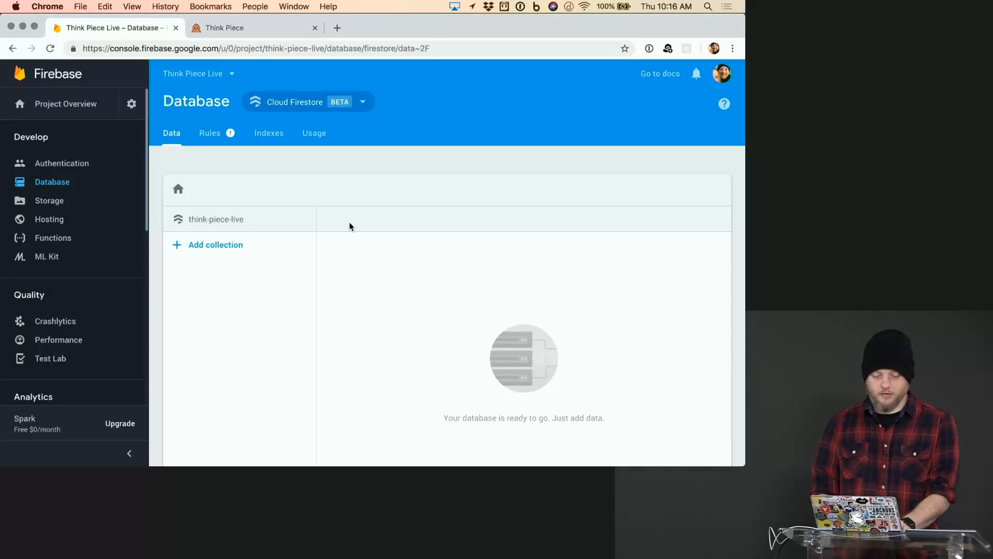
pyautogui.hotkey('ctrl', 'Tab')
pyautogui.press('super+alt+j')
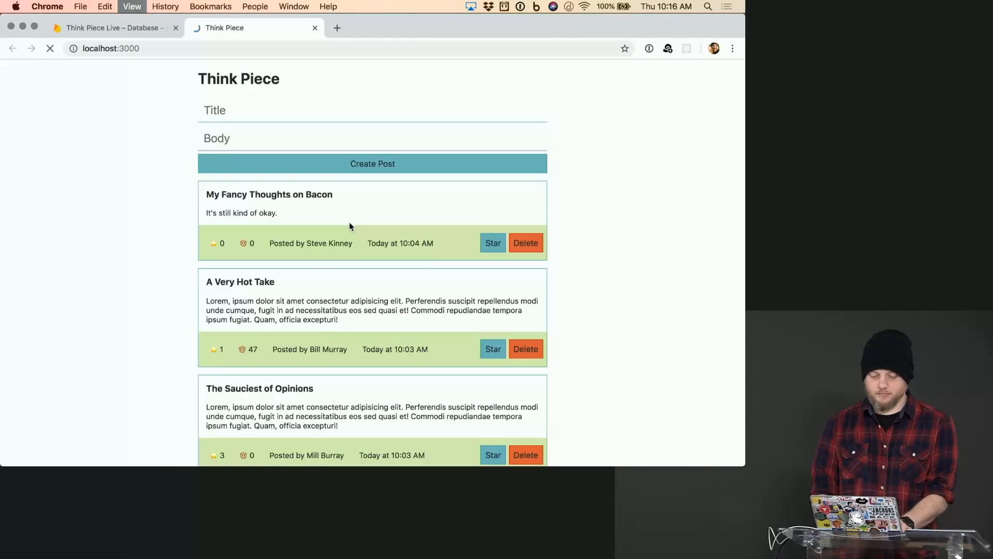